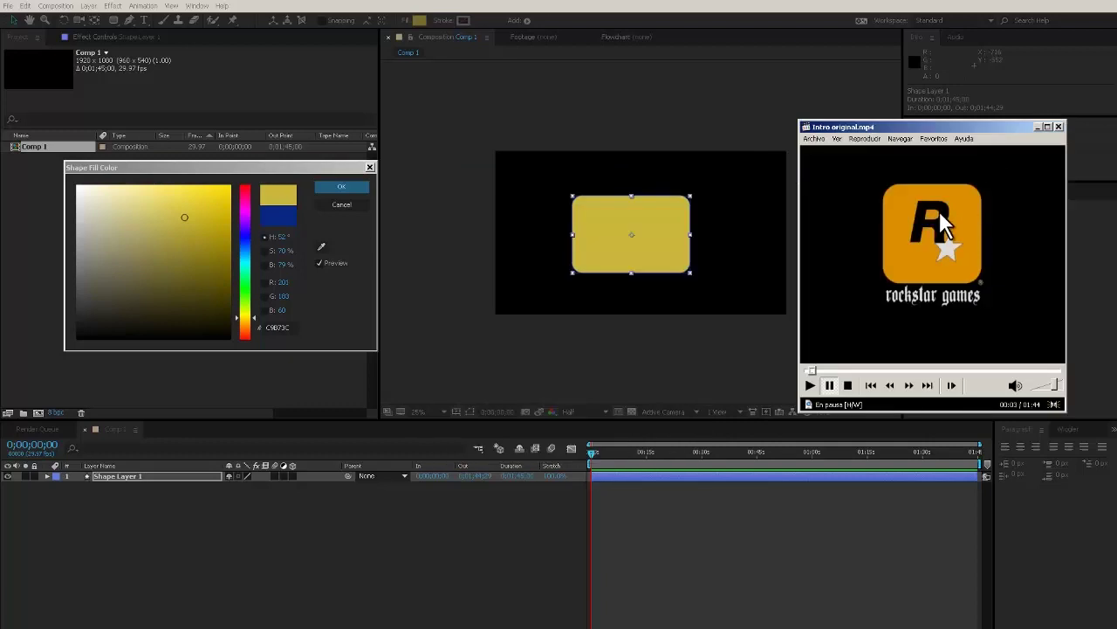
Change the rounded rectangle's fill colour to the orange of the reference logo
left_click_drag(246, 326, 246, 312)
key("Return")
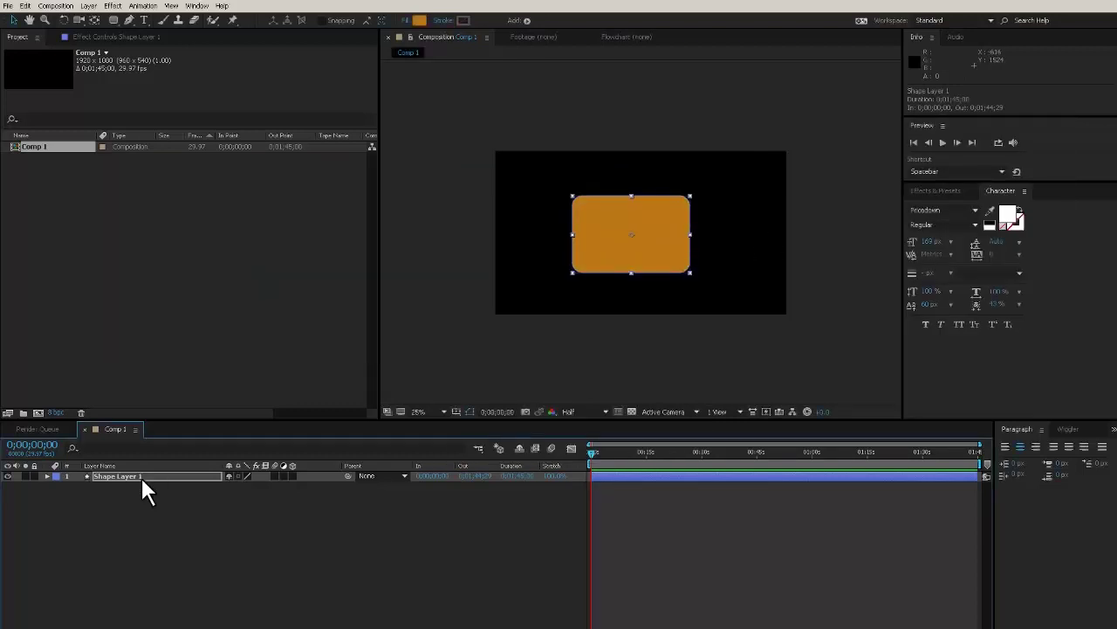
Narrow the orange rounded rectangle to a nearly square box and display the title/action safe guides
left_click_drag(692, 239, 682, 232)
left_click(456, 411)
left_click(476, 423)
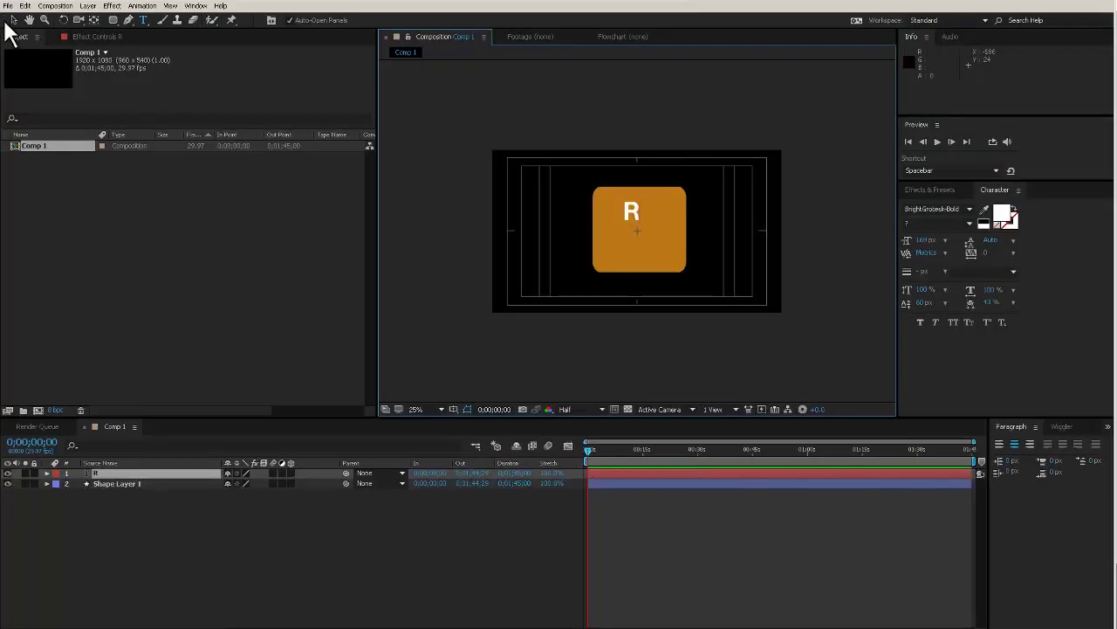
Create a small star overlapping the lower right of the letter R, and make the R faux italic
left_click_drag(113, 20, 170, 85)
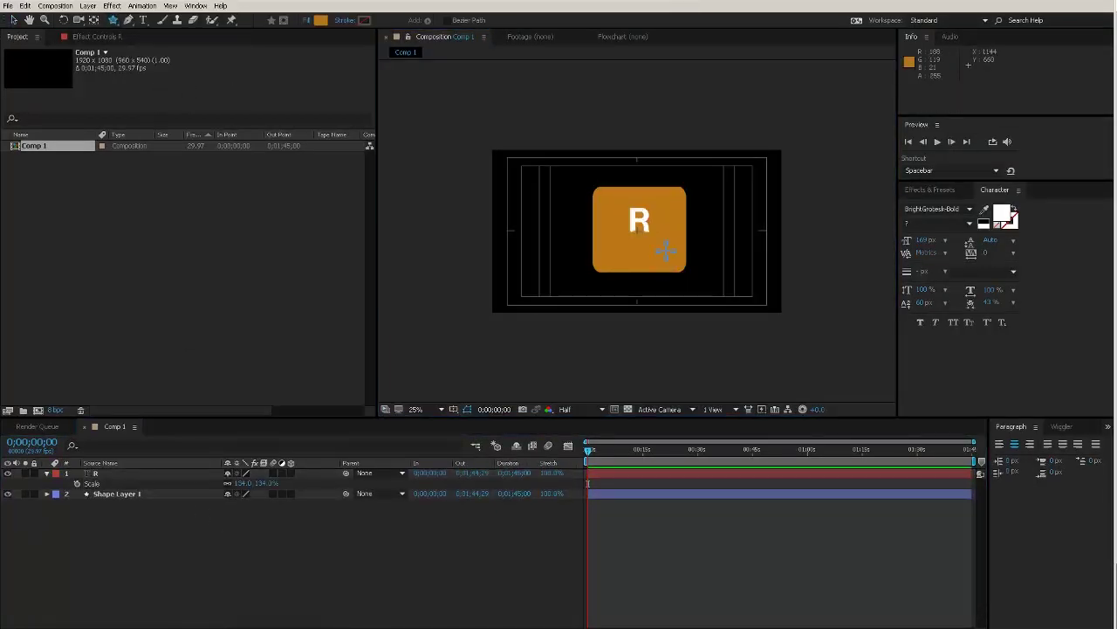
left_click_drag(651, 241, 663, 253)
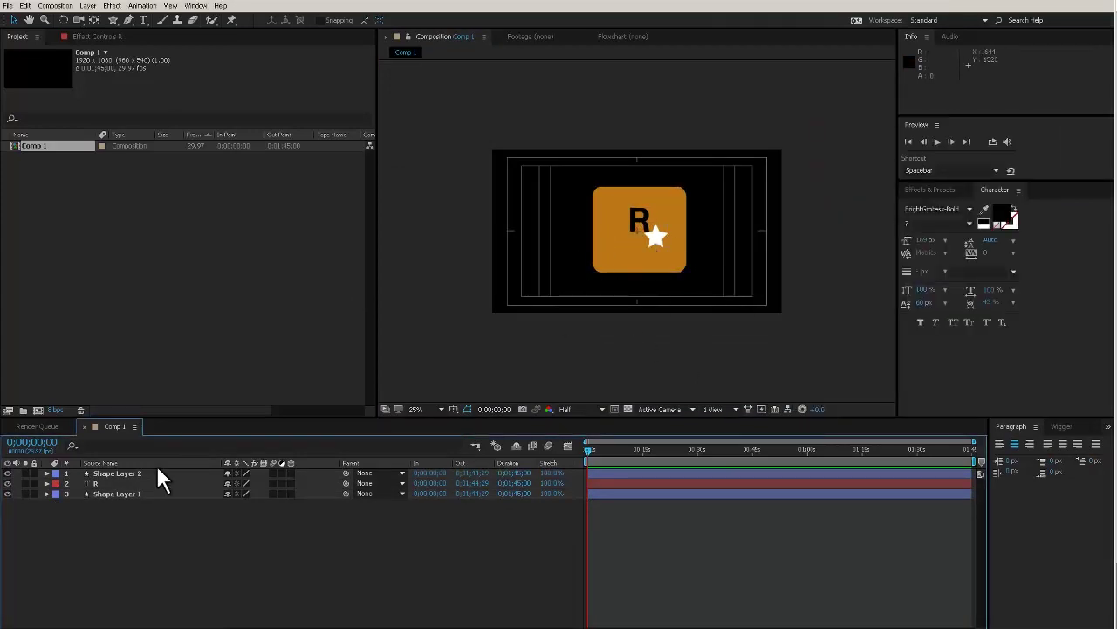
left_click(157, 483)
left_click(935, 323)
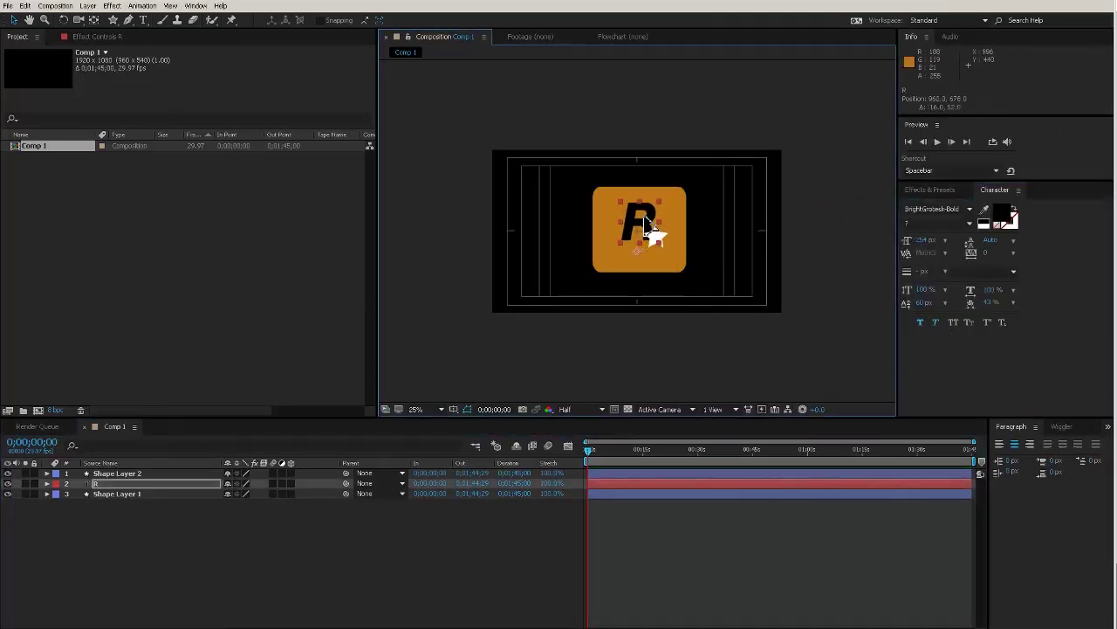
Rename the star's shape layer as estrella
left_click(659, 241)
key("Return")
type("estrella")
key("Return")
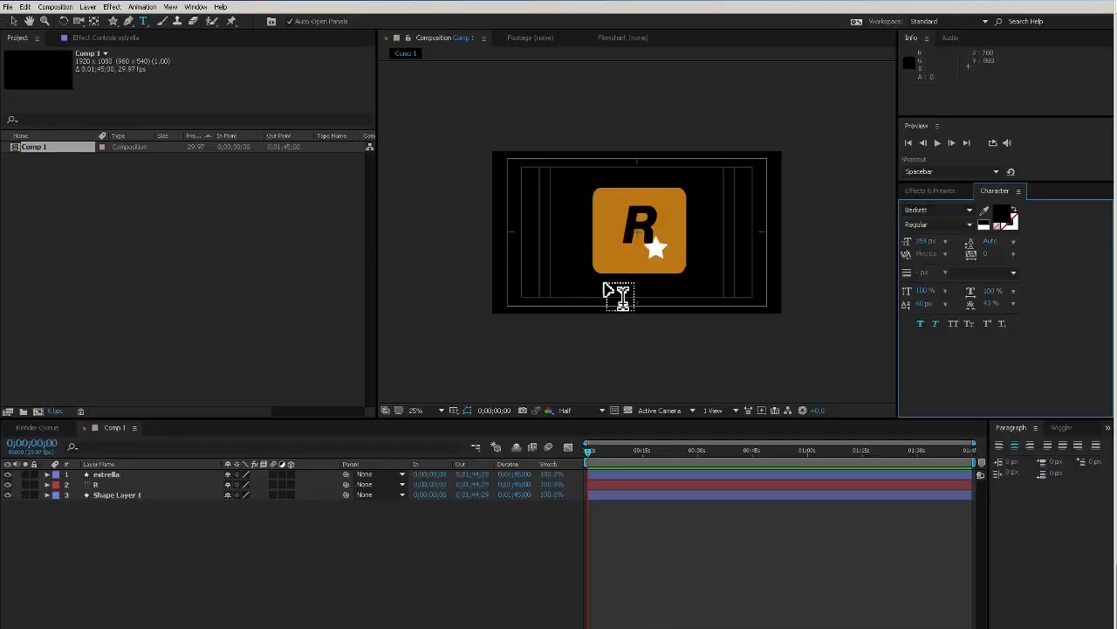
Add the white text "rockstar games" in the Beckett font, centred and scaled to fit beneath the orange box
left_click(603, 281)
type("rockstar games")
key("KP_Enter")
left_click(986, 223)
key("v")
left_click_drag(675, 276, 717, 285)
key("s")
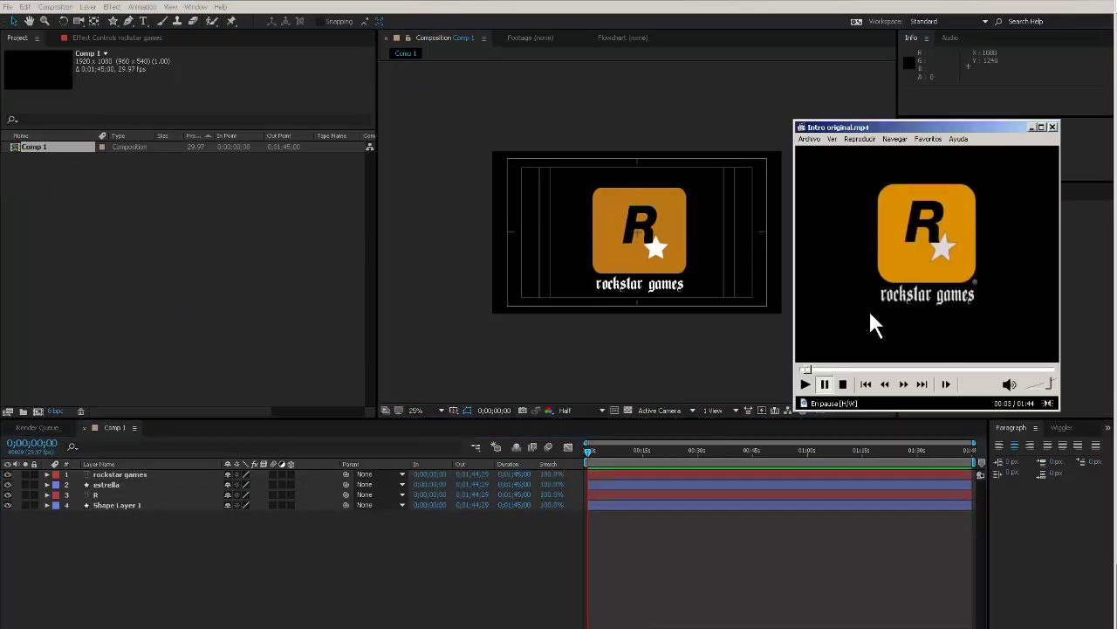
Pre-compose the R and Shape Layer 1 layers together as Caja amarilla
left_click(952, 209)
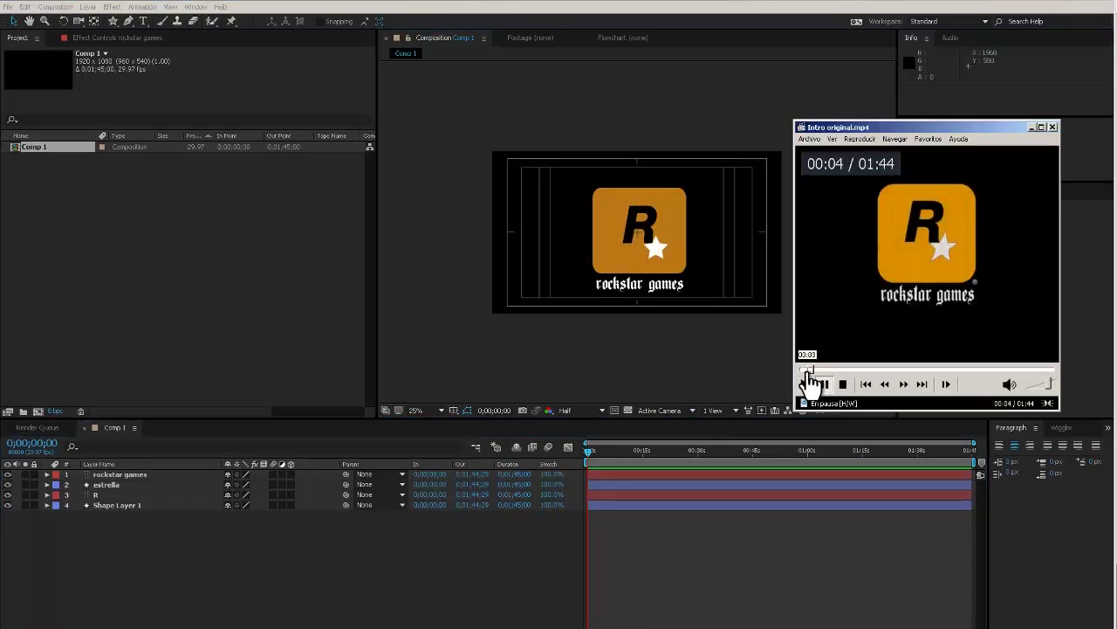
left_click(112, 493)
left_click(117, 505, "shift")
key("ctrl+shift+c")
type("Caja amarilla")
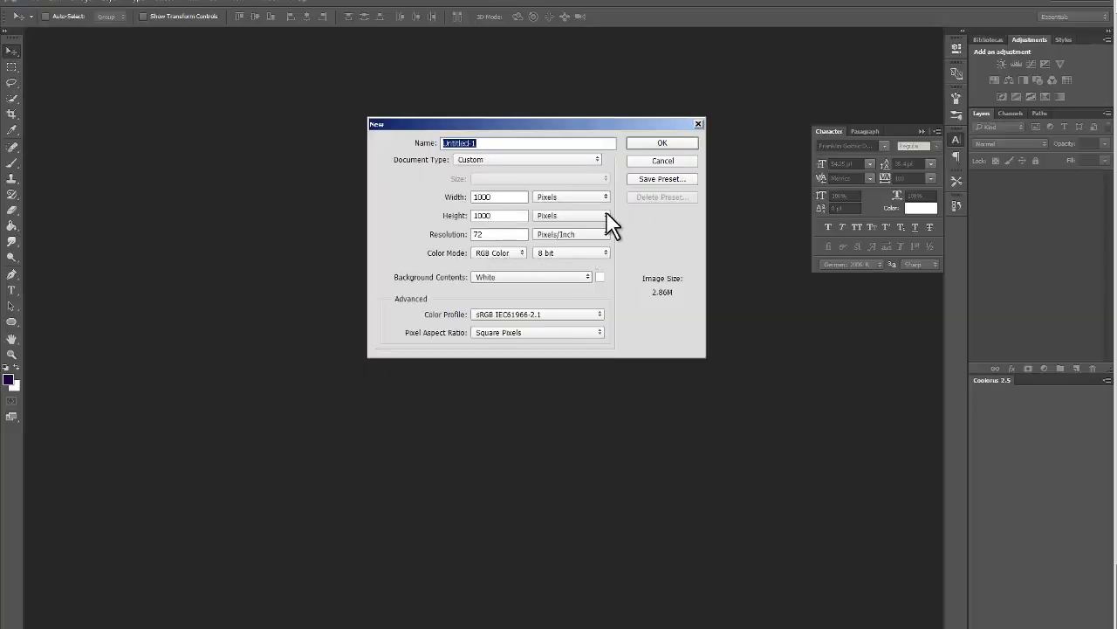
In Photoshop, create a 1000 x 1000 pixel document with a white background and choose a soft preset for the Brush tool
left_click(656, 144)
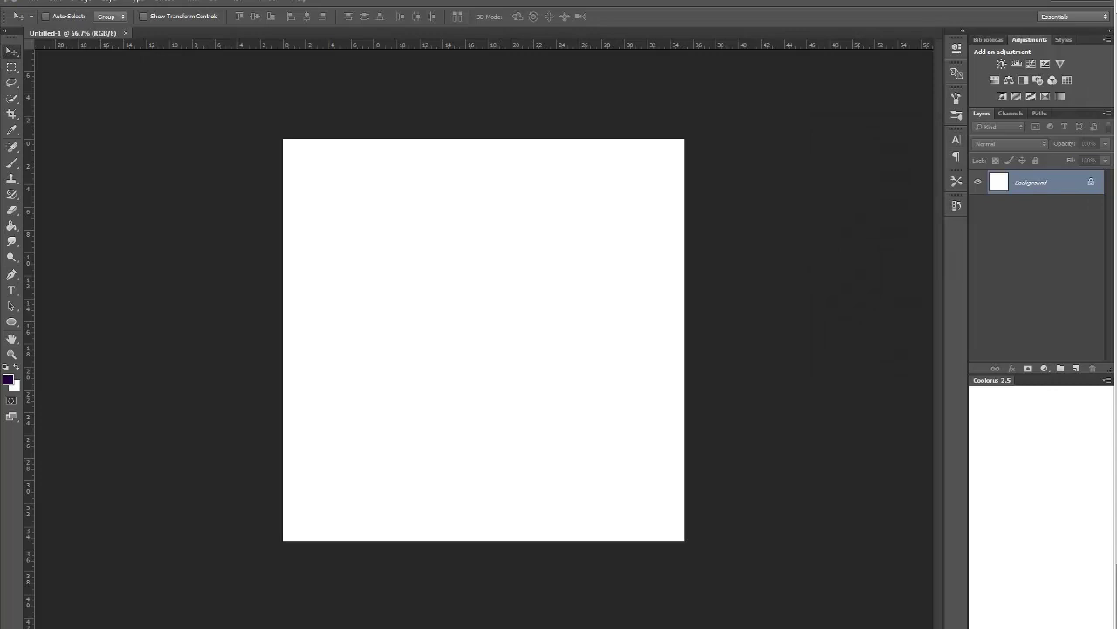
left_click(7, 164)
right_click(491, 237)
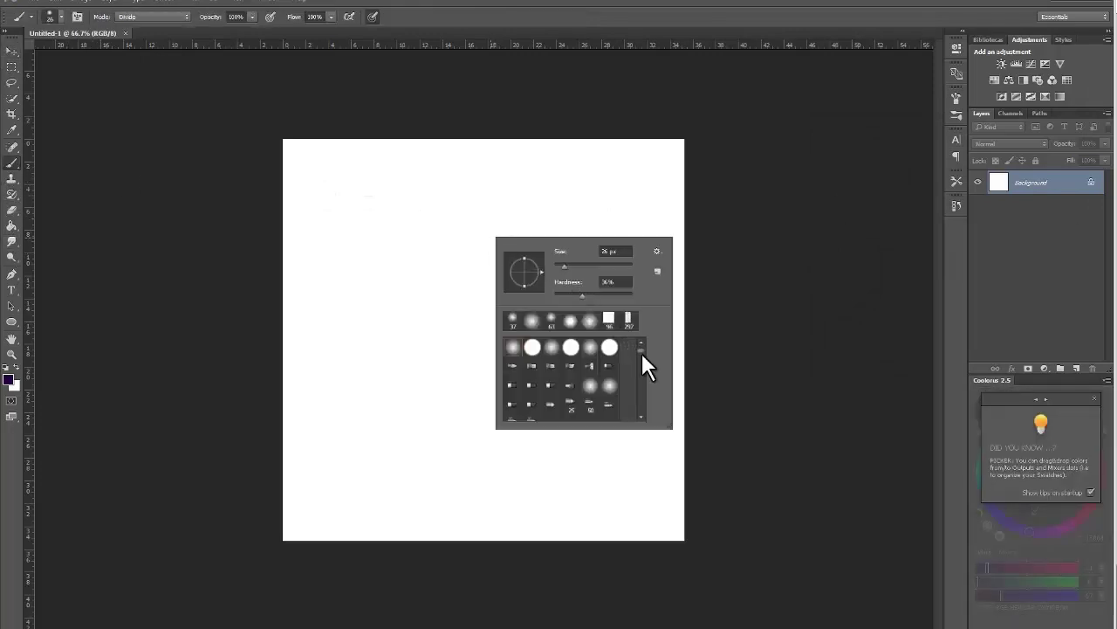
scroll(642, 354, "down", 3)
left_click_drag(641, 358, 643, 375)
Set black as the foreground colour with white behind it, and add a new layer above the background
left_click(13, 385)
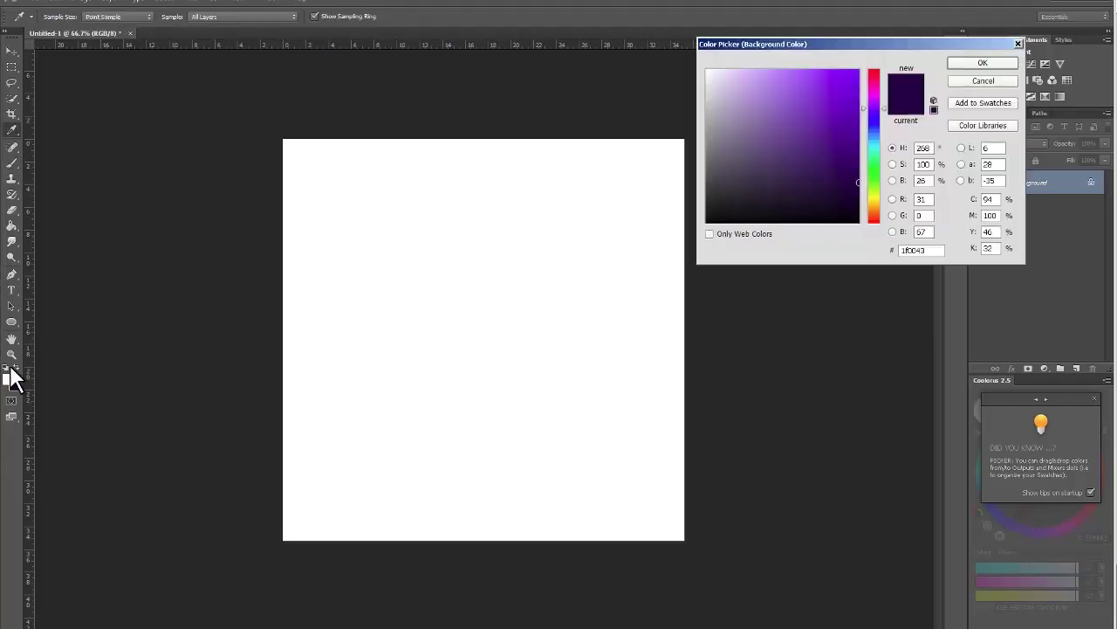
left_click(981, 65)
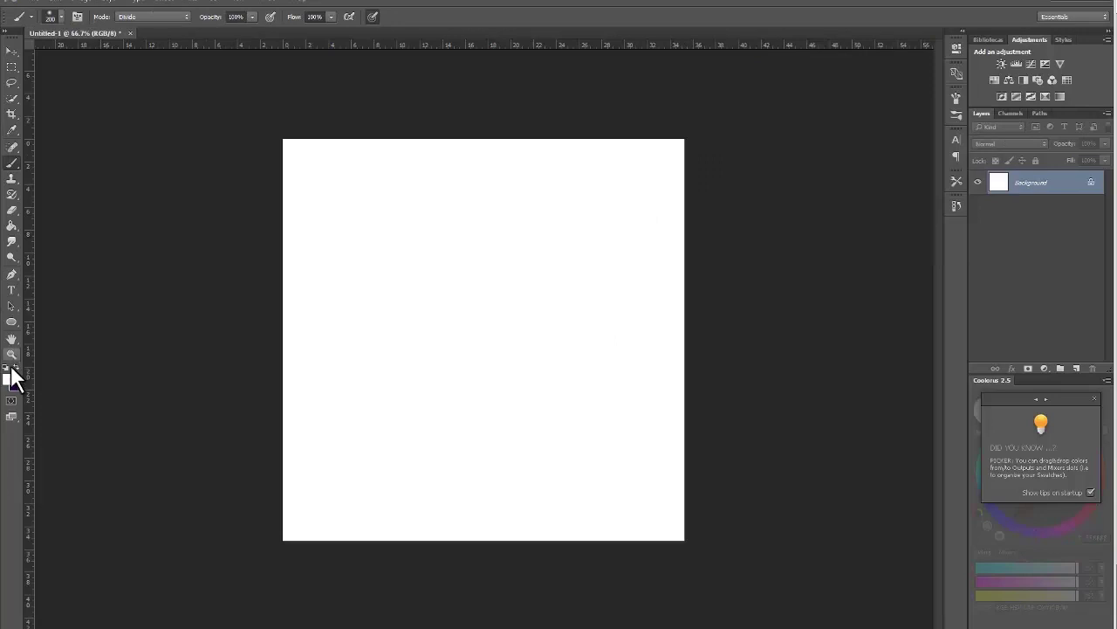
key("x")
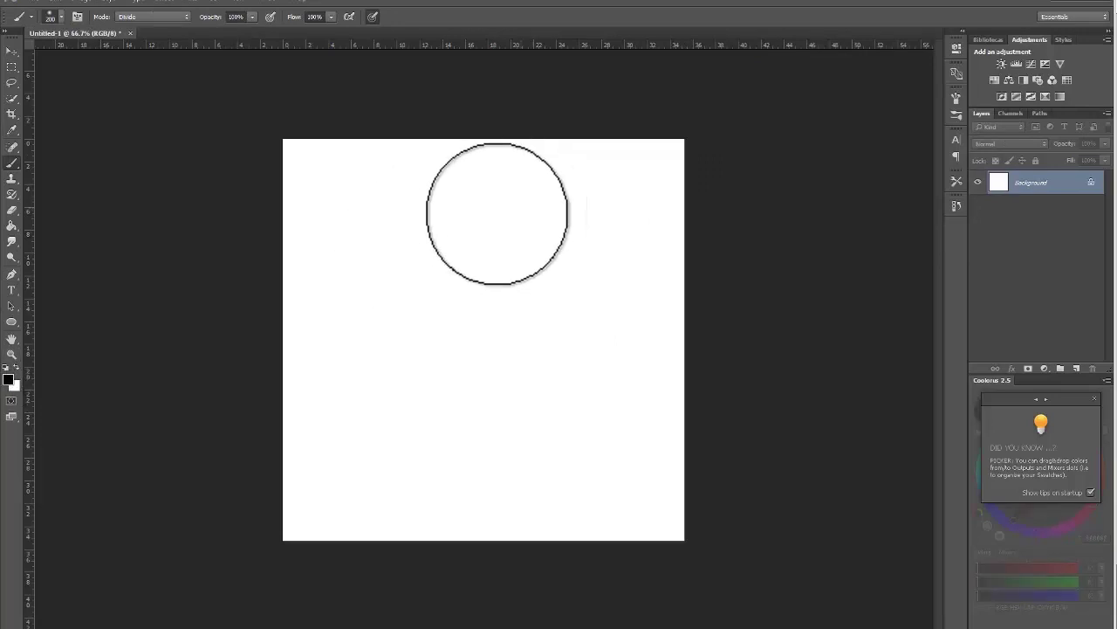
left_click(1076, 369)
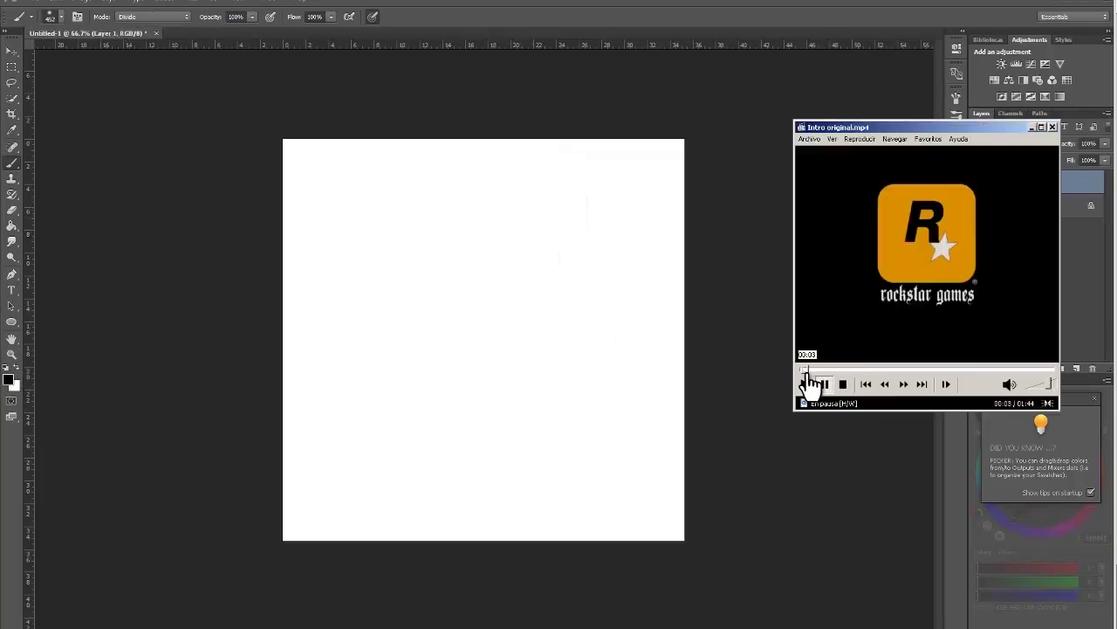
Try covering the new layer with grainy black spray strokes modelled on the reference intro, and roll back to the empty layer
left_click(806, 383)
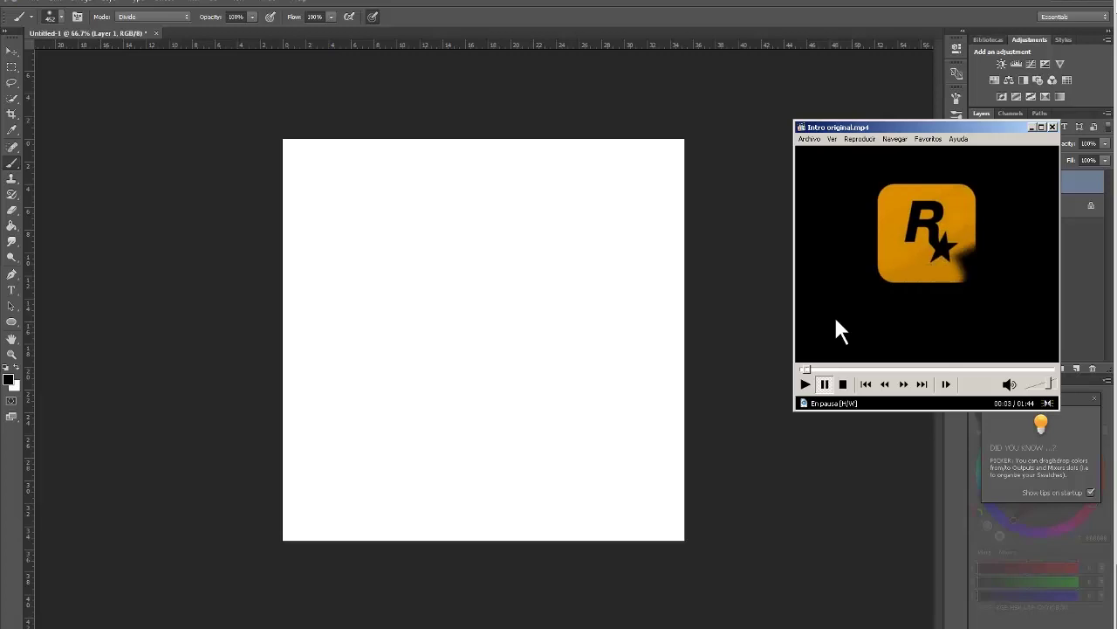
left_click(1034, 127)
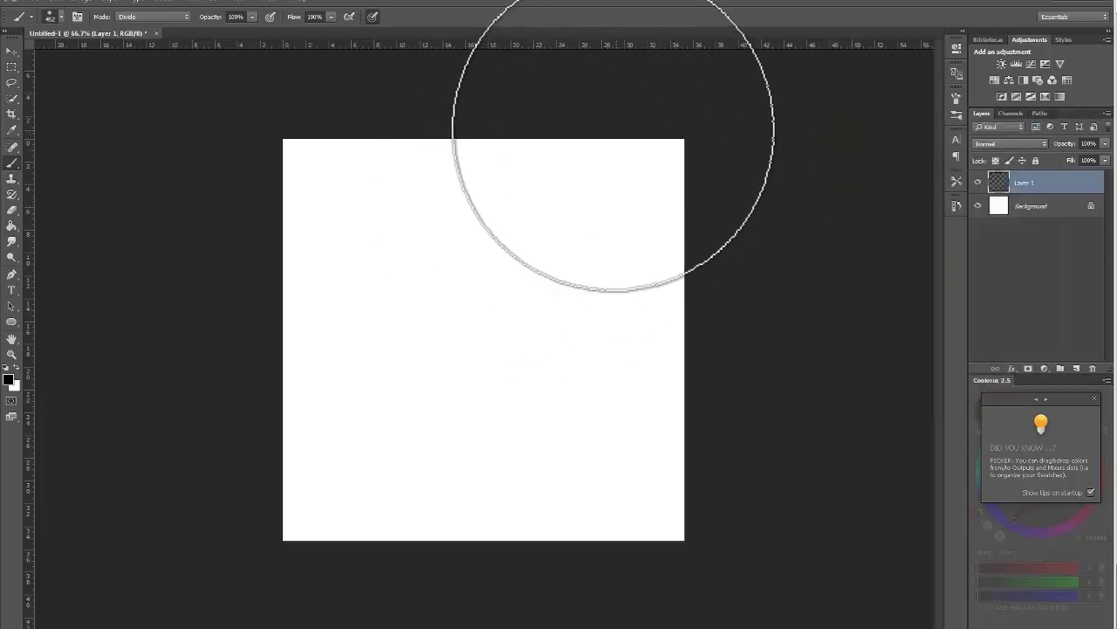
mouse_move(602, 144)
left_mouse_down()
mouse_move(229, 306)
mouse_move(339, 306)
mouse_move(828, 186)
mouse_move(785, 262)
mouse_move(288, 536)
mouse_move(280, 570)
mouse_move(928, 429)
mouse_move(355, 329)
mouse_move(616, 437)
left_mouse_up()
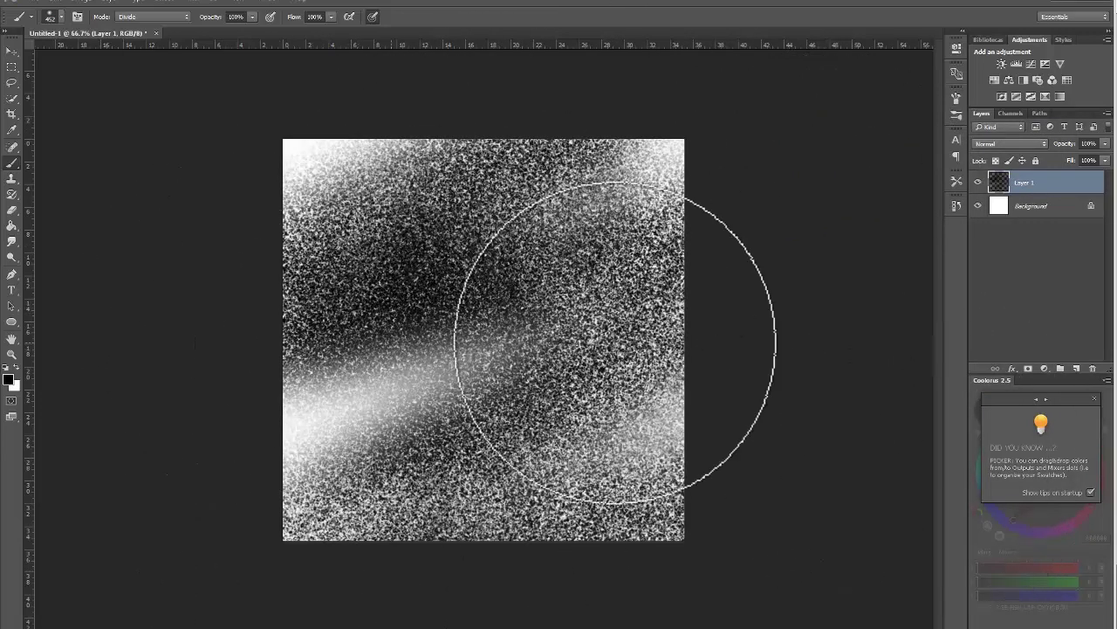
left_click(956, 205)
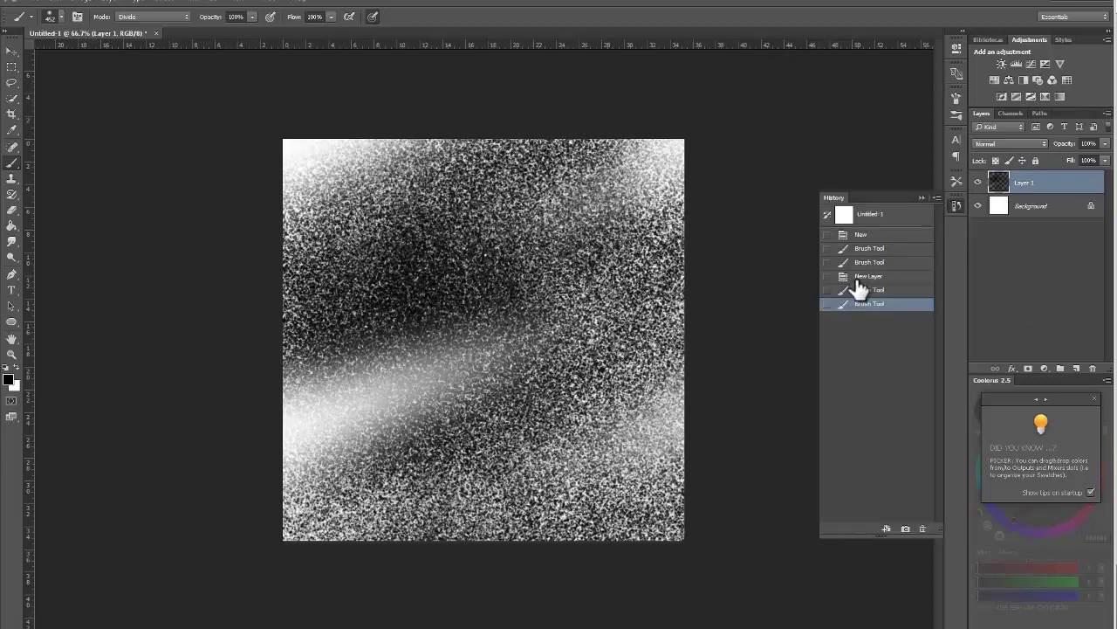
left_click(856, 276)
Try sweeping large, smooth black brush strokes across the empty layer, and undo them
mouse_move(767, 274)
left_mouse_down()
mouse_move(848, 374)
mouse_move(312, 532)
mouse_move(562, 566)
left_mouse_up()
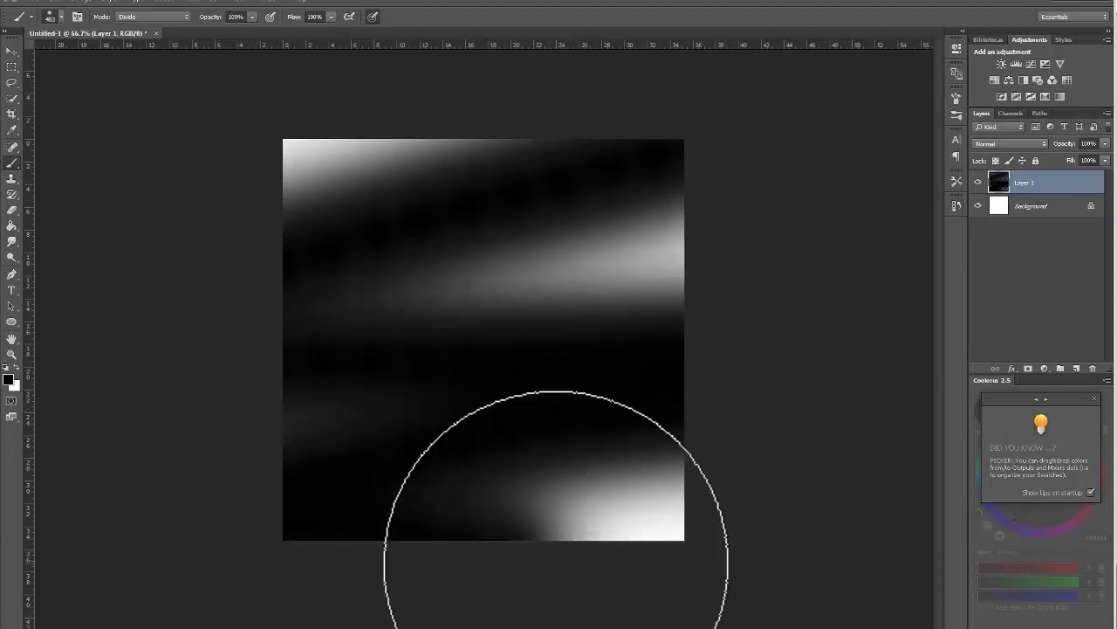
key("ctrl+z")
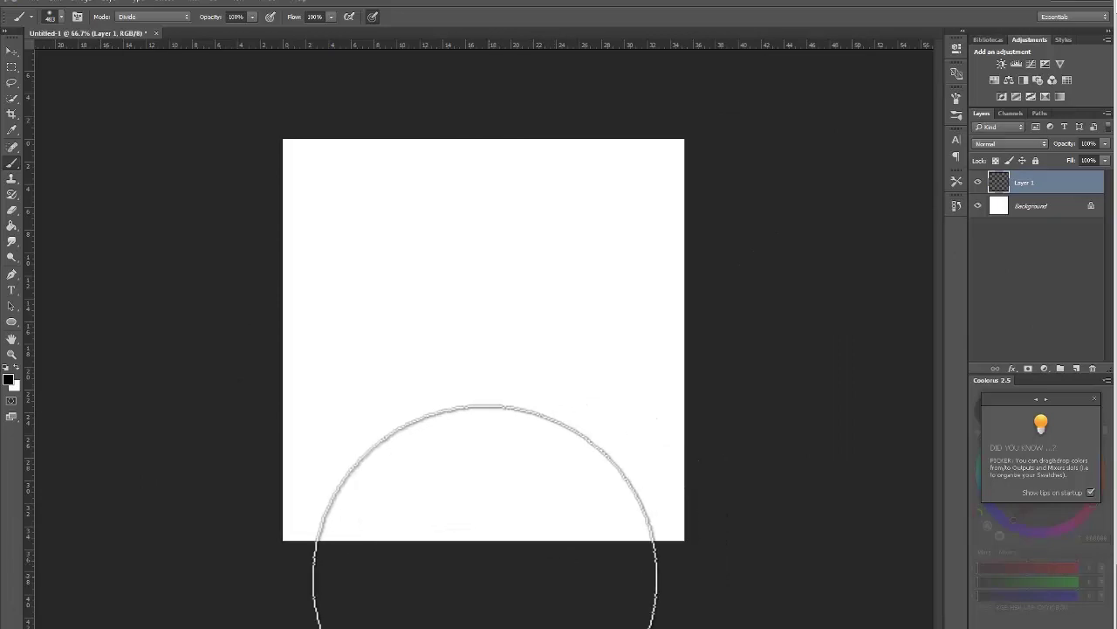
left_click(11, 53)
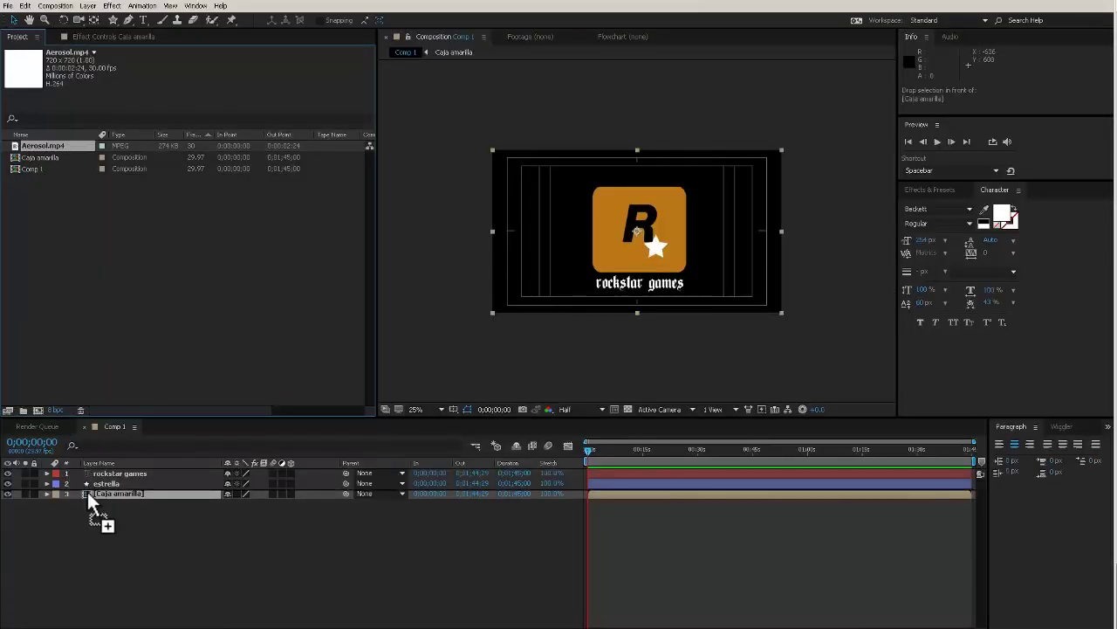
In After Effects, place Aerosol.mp4 directly above the Caja amarilla layer and scale it to just cover the orange box
left_click_drag(88, 494, 112, 491)
key("s")
left_click_drag(234, 504, 241, 505)
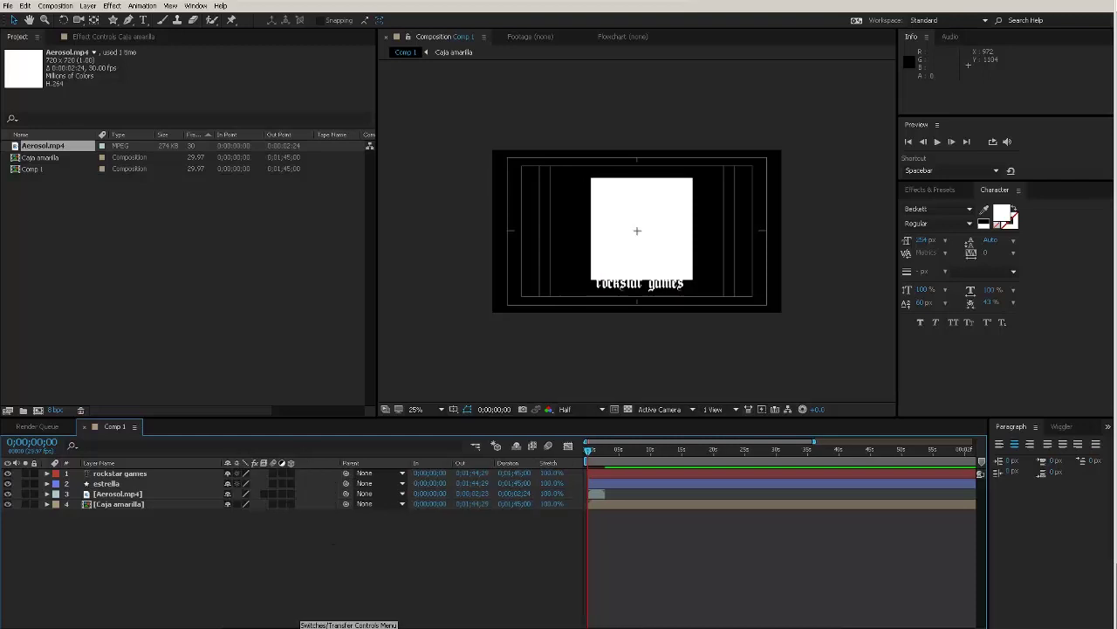
Set the Caja amarilla layer's track matte to Luma Inverted using Aerosol.mp4, and scrub through the opening to check the reveal
left_click(122, 506)
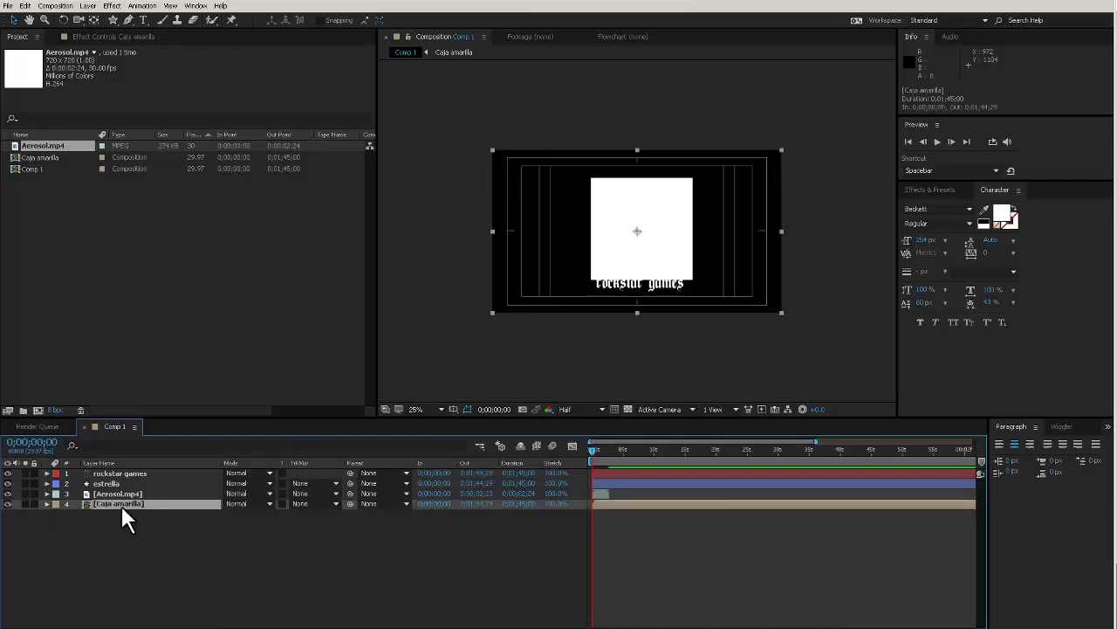
left_click(313, 504)
left_click(349, 562)
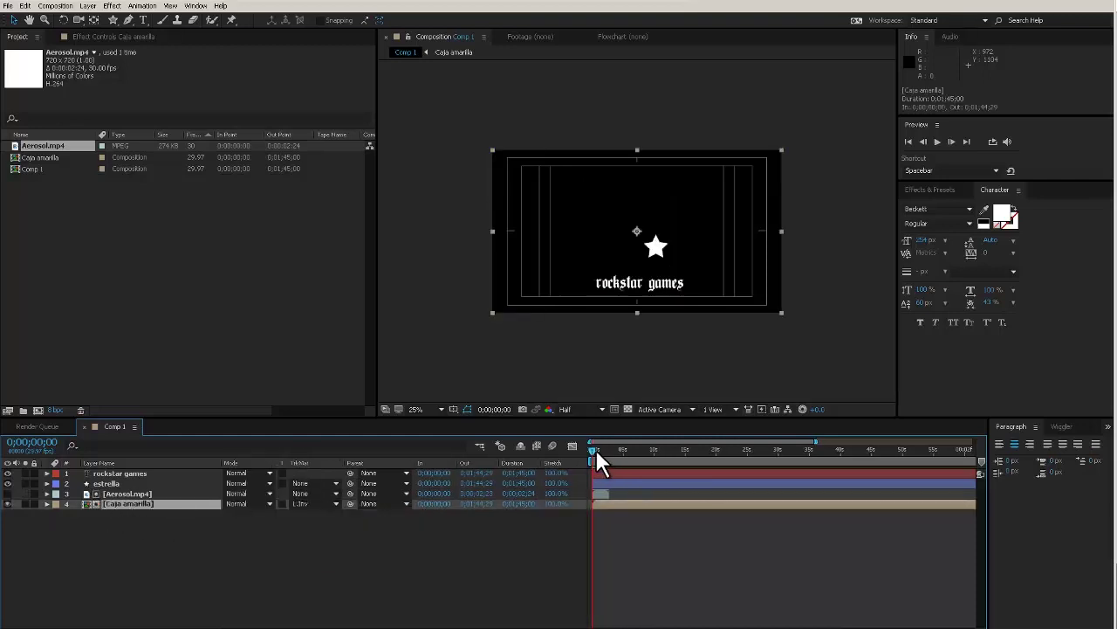
left_click_drag(593, 450, 602, 460)
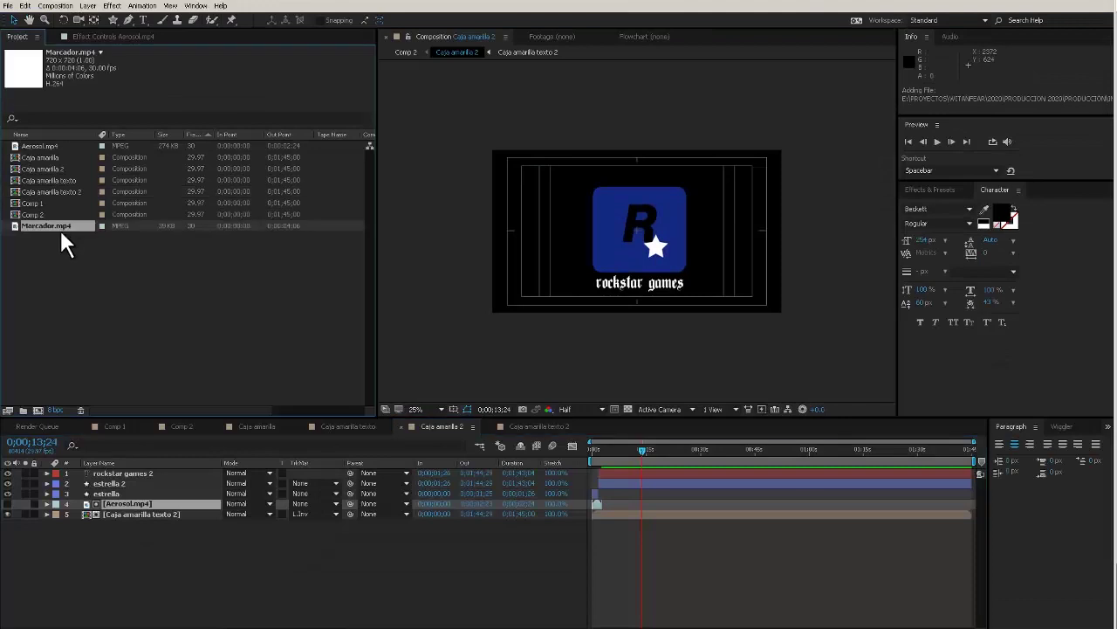
Bring the Marcador.mp4 footage into the Caja amarilla 2 composition at the Aerosol.mp4 matte layer
left_click_drag(101, 461, 116, 505)
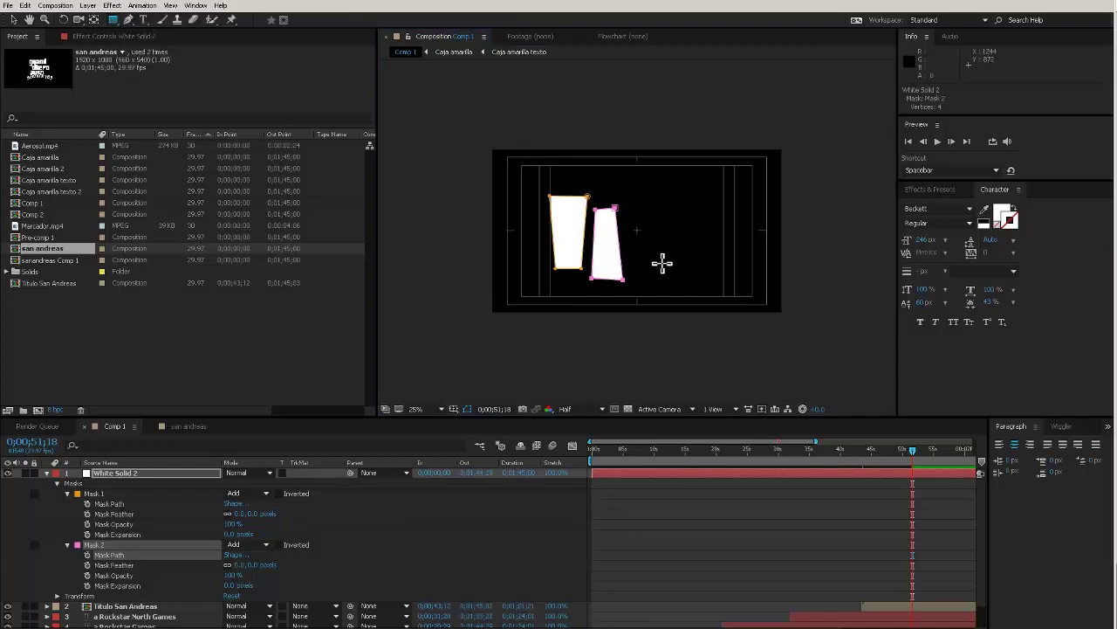
Add two more slanted four-point masks to White Solid 2, beside the existing two panels
key("g")
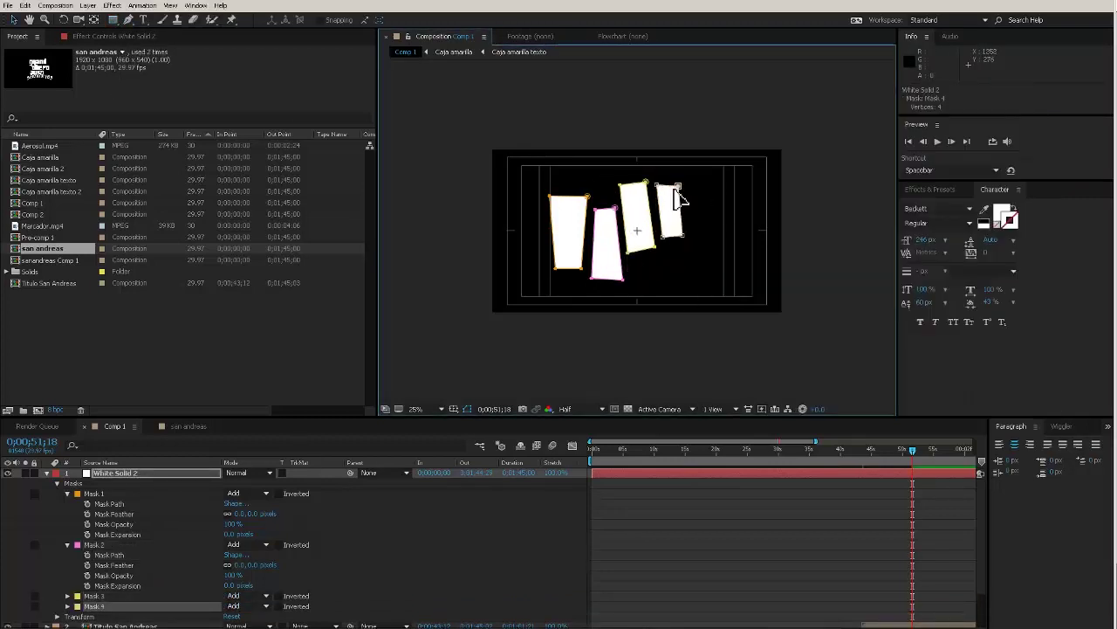
left_click(113, 472)
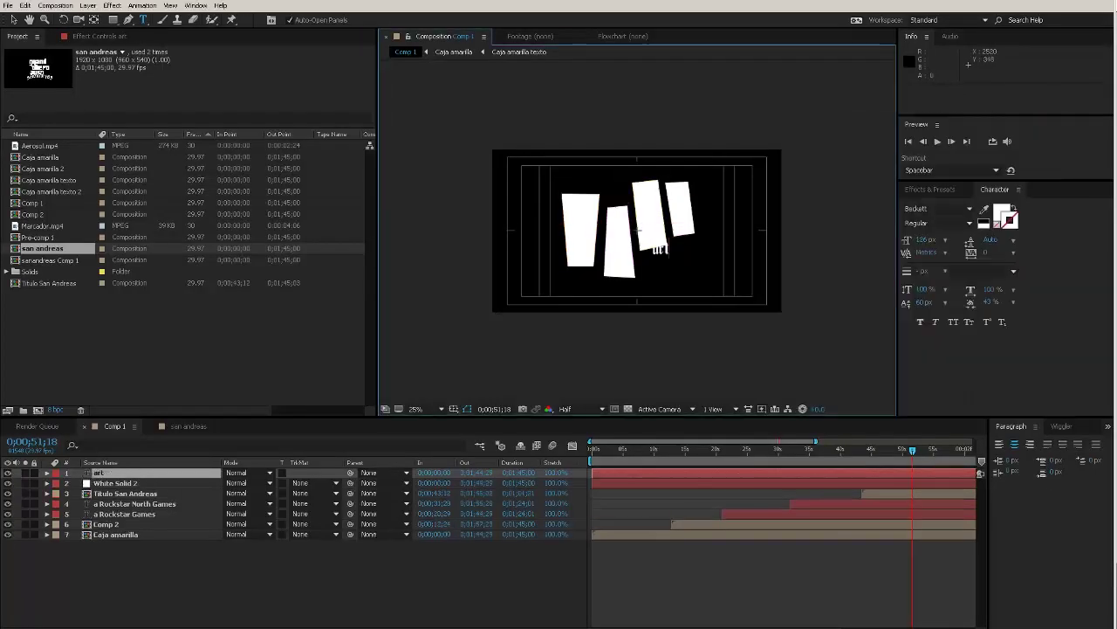
Colour the "art director" credit gold, and choose the BrightGrotesk-Bold font for the name line that goes with it
left_click(1004, 218)
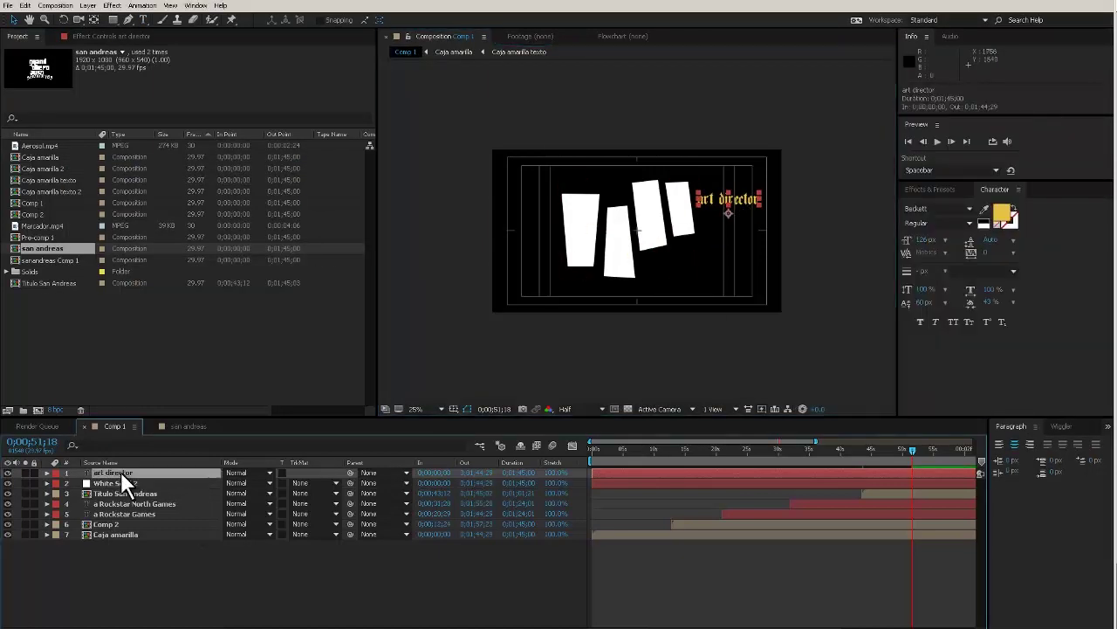
left_click(939, 208)
left_click(924, 247)
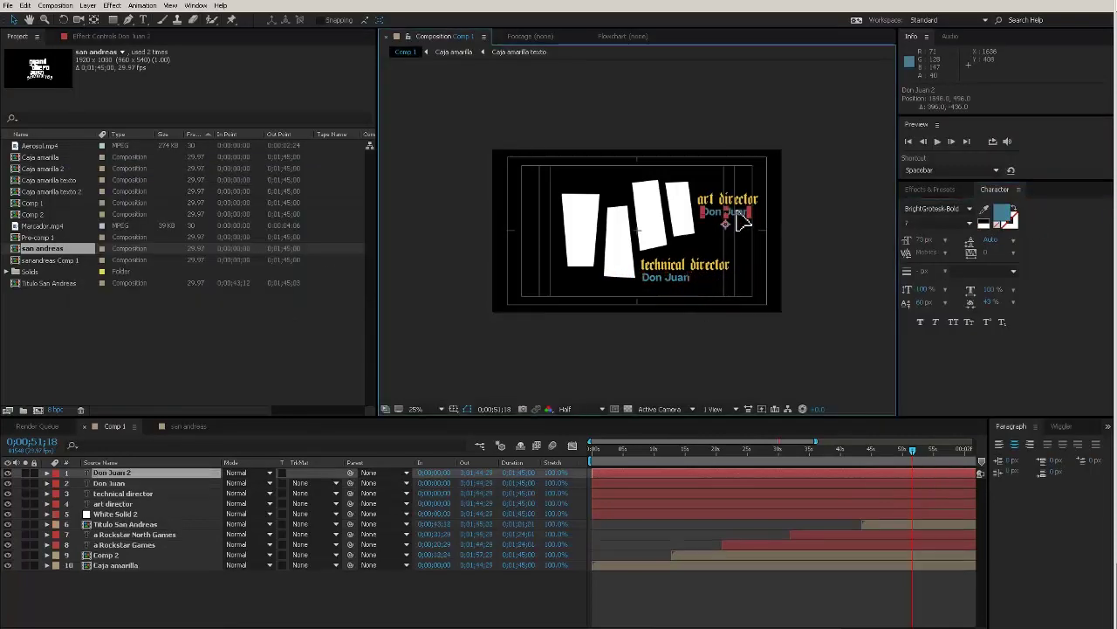
Pre-compose the four credit text layers and White Solid 2 together as Bloque 1
left_click(125, 515, "shift")
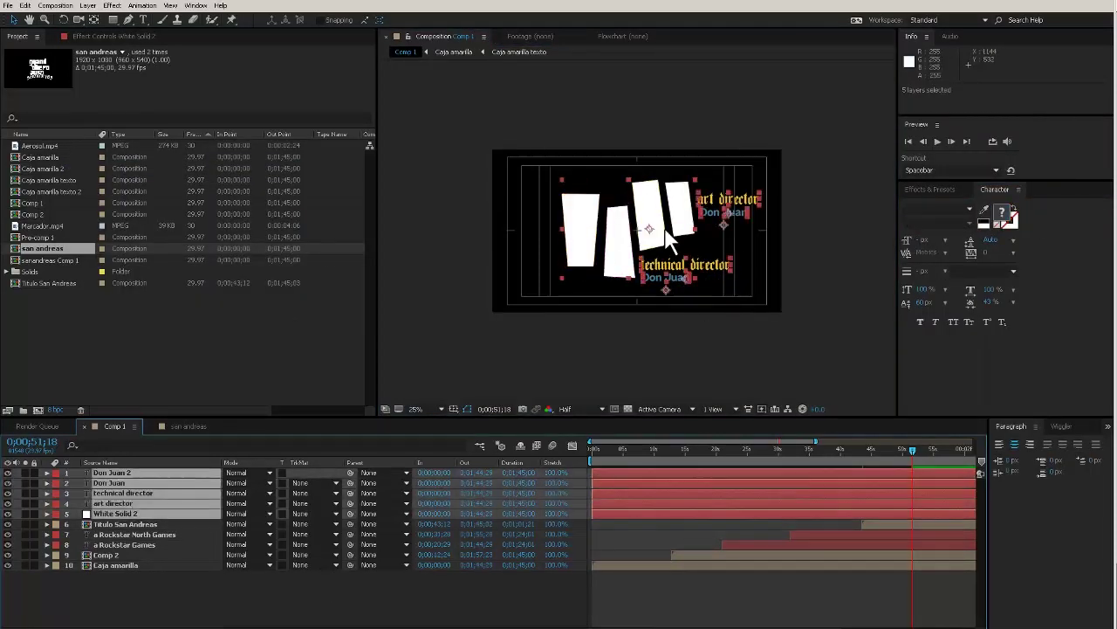
key("ctrl+shift+c")
type("Bloque 1")
key("Return")
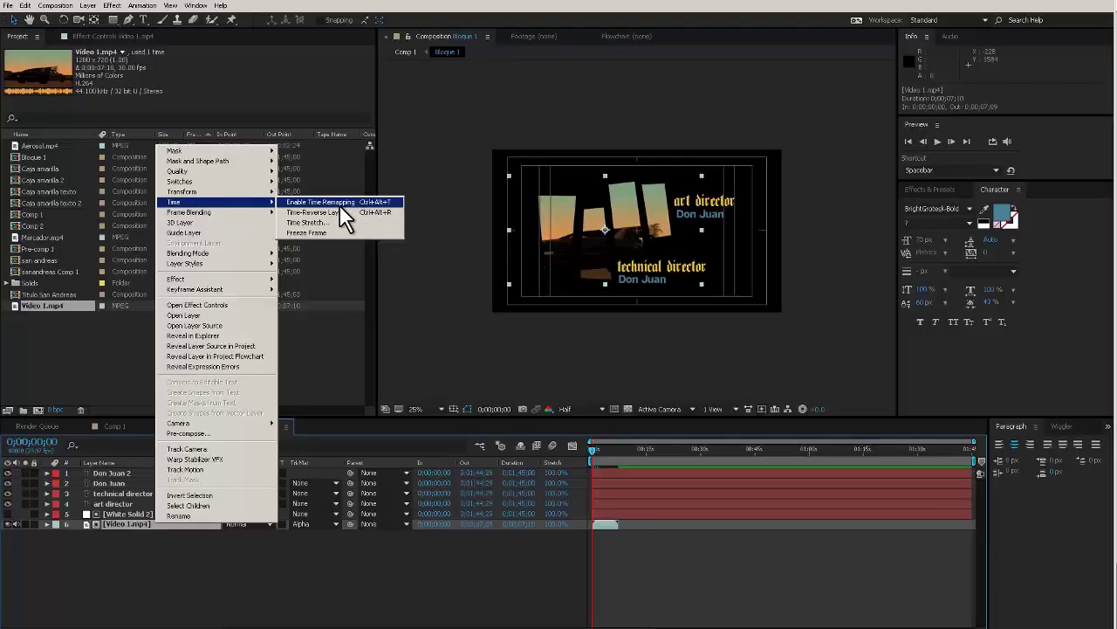
Enable time remapping on the Video 1.mp4 layer and reposition its Time Remap keyframes along the timeline
left_click(343, 204)
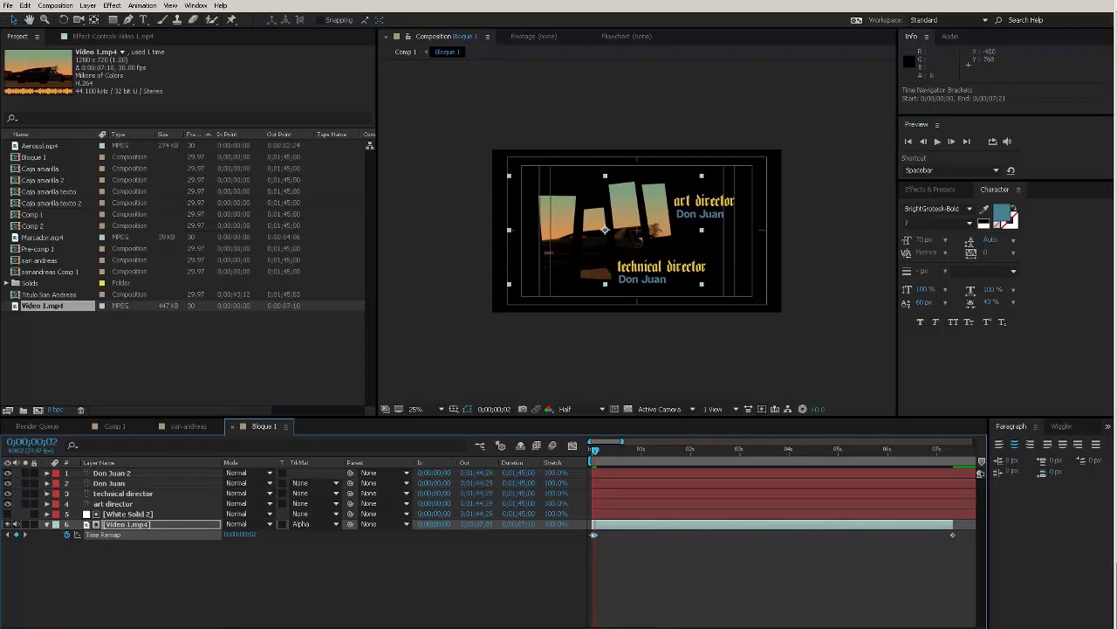
left_click_drag(615, 532, 621, 534)
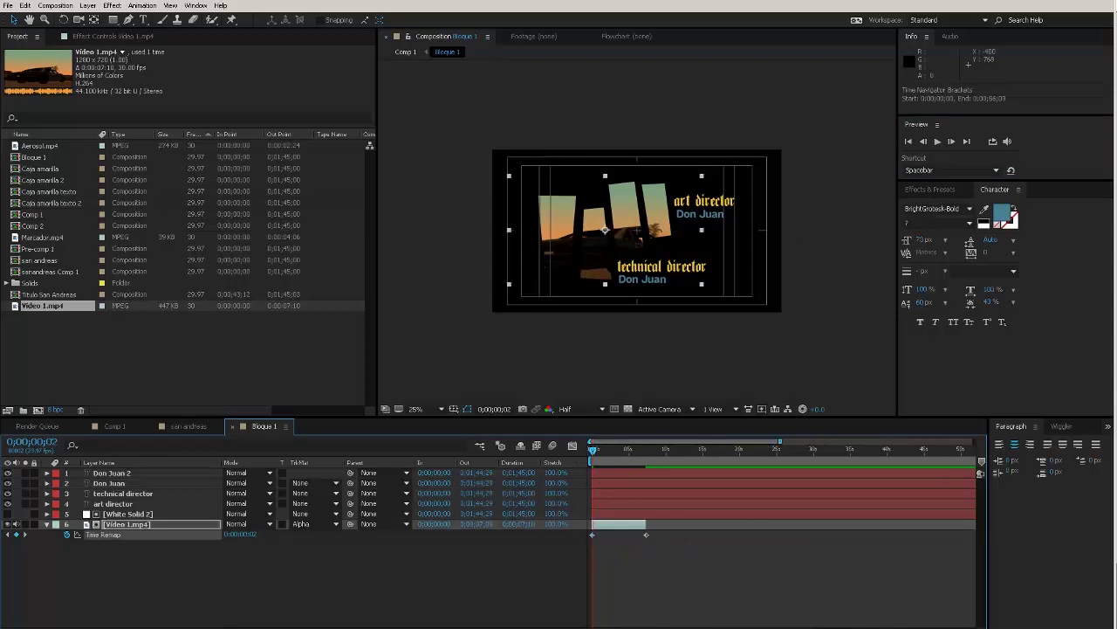
left_click_drag(653, 535, 802, 534)
left_click_drag(1025, 536, 636, 536)
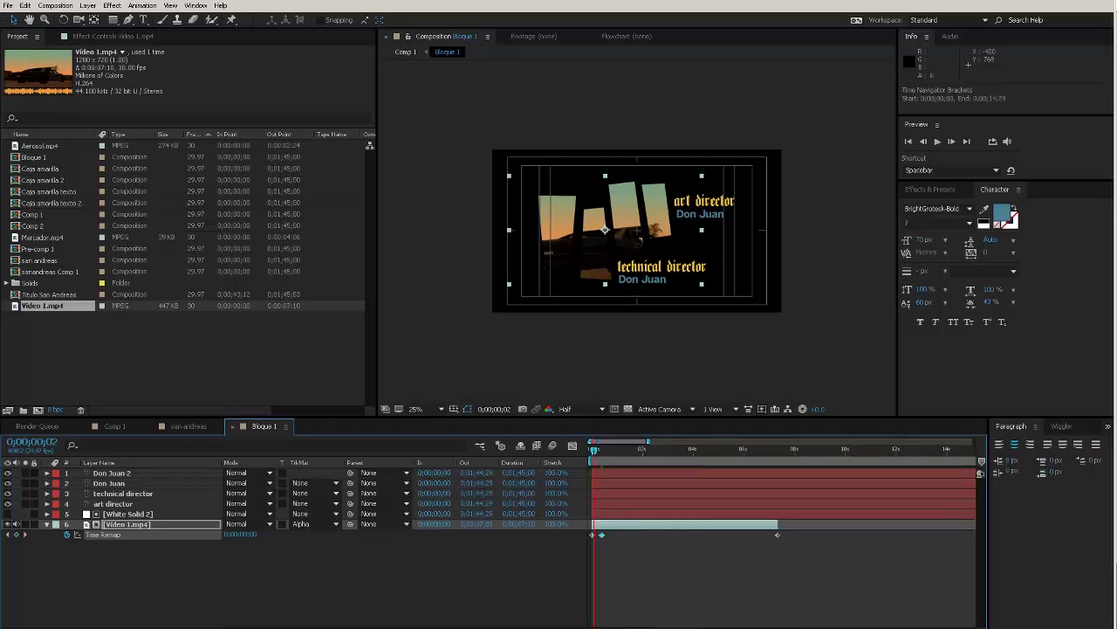